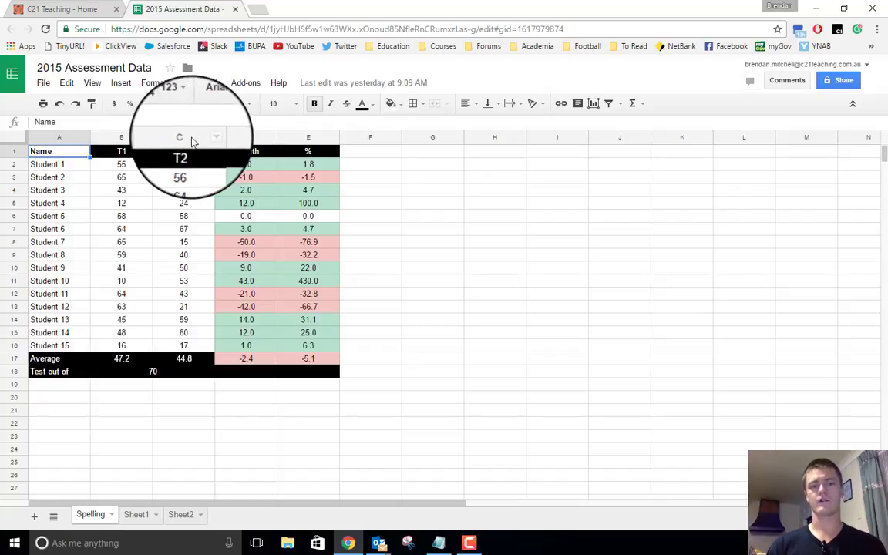
Insert an empty column right of T2 and give it the heading T3 in D1
right_click(197, 141)
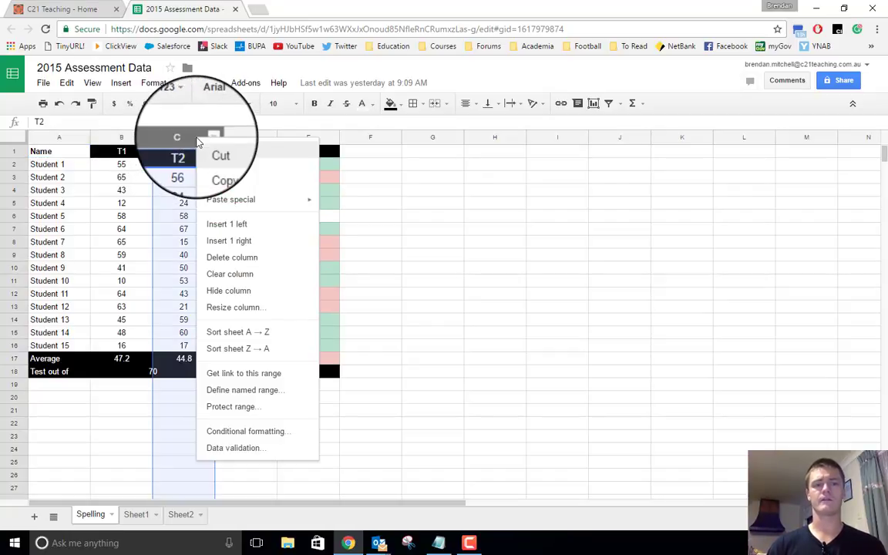
left_click(265, 249)
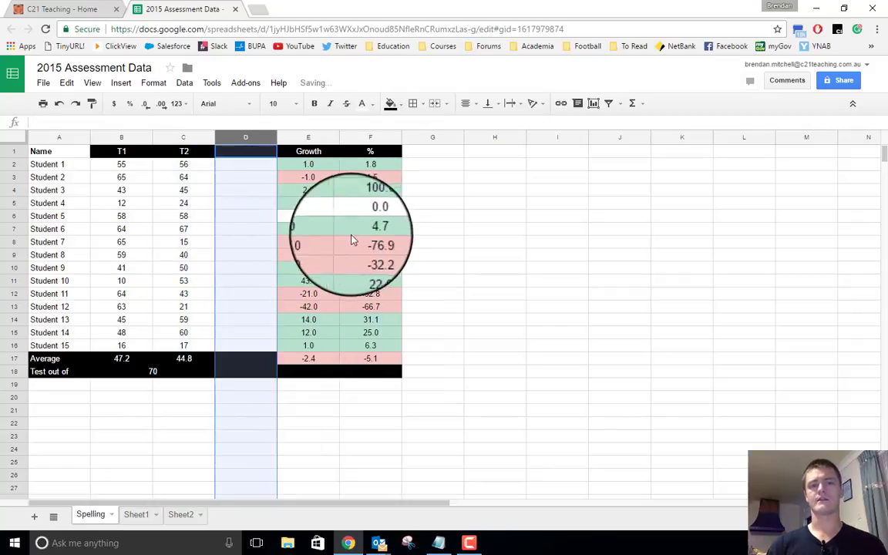
left_click(261, 157)
type("T3")
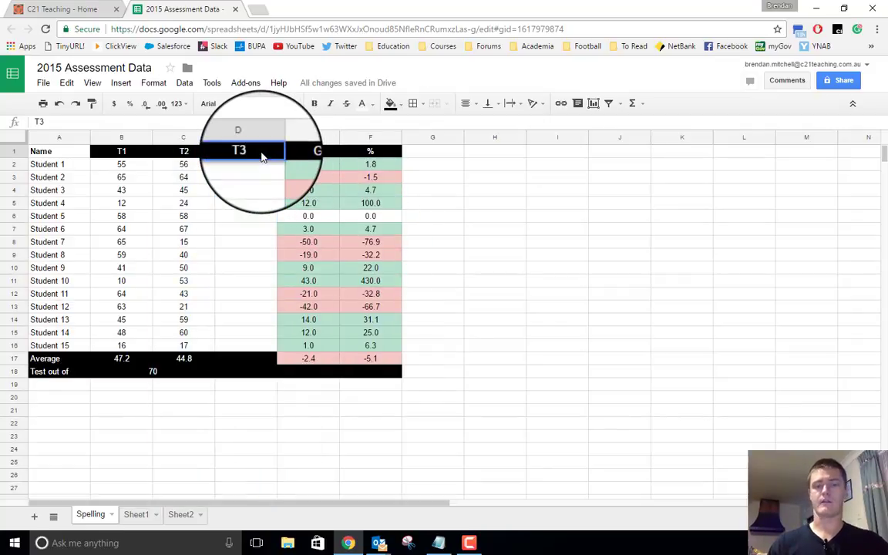
key("Return")
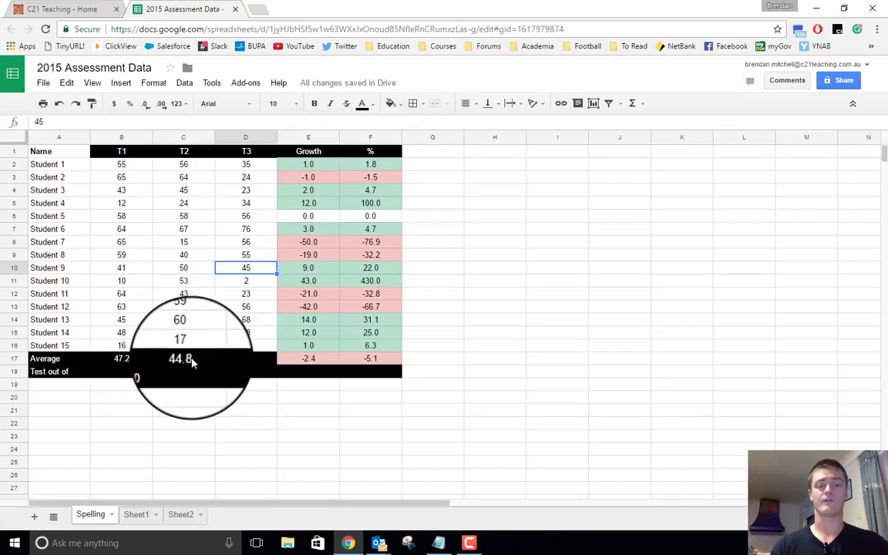
Copy the T2 average formula from C17 into D17, giving 42.4 for T3
right_click(192, 363)
left_click(172, 367)
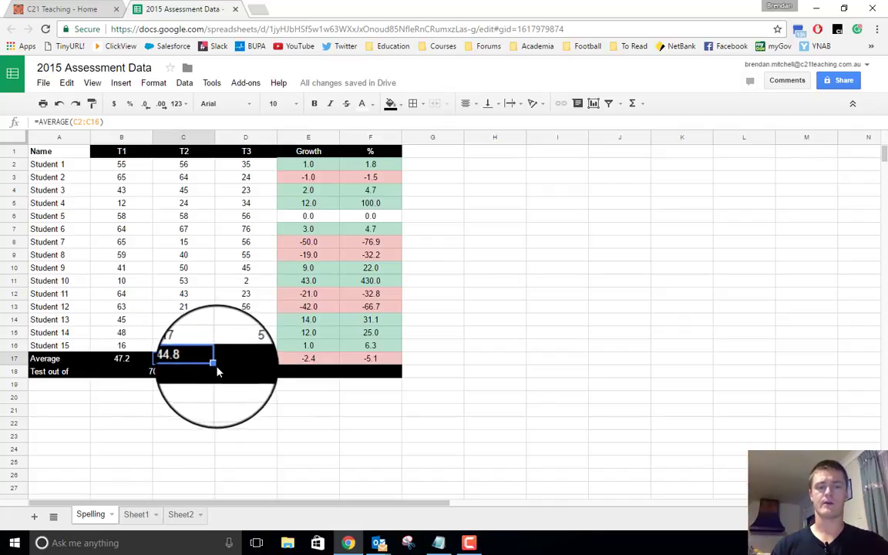
left_click_drag(213, 361, 258, 364)
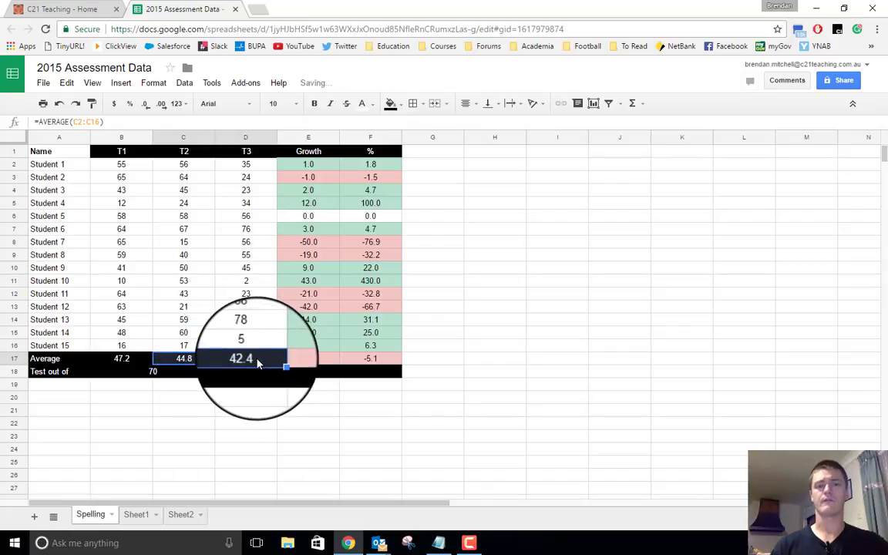
Compare the T2 average's score range with the copied T3 formula =AVERAGE(D2:D16)
left_click(183, 359)
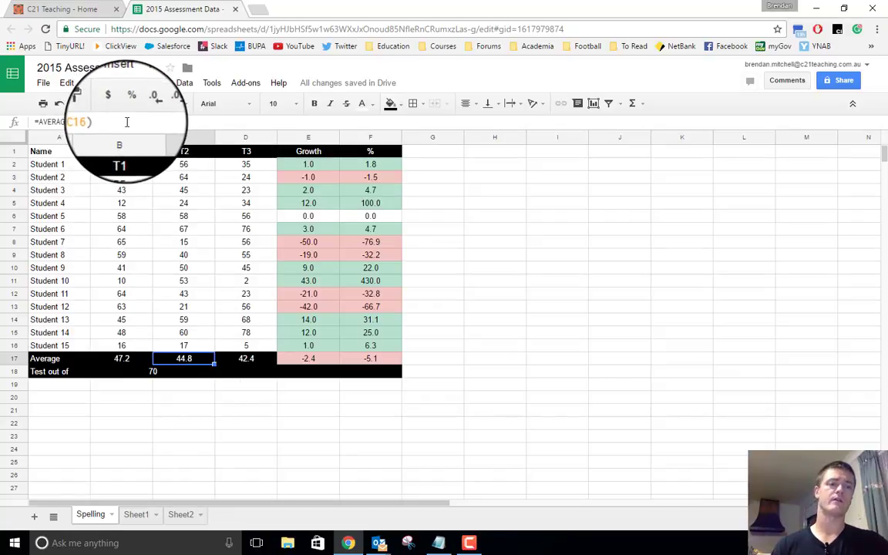
left_click(192, 168)
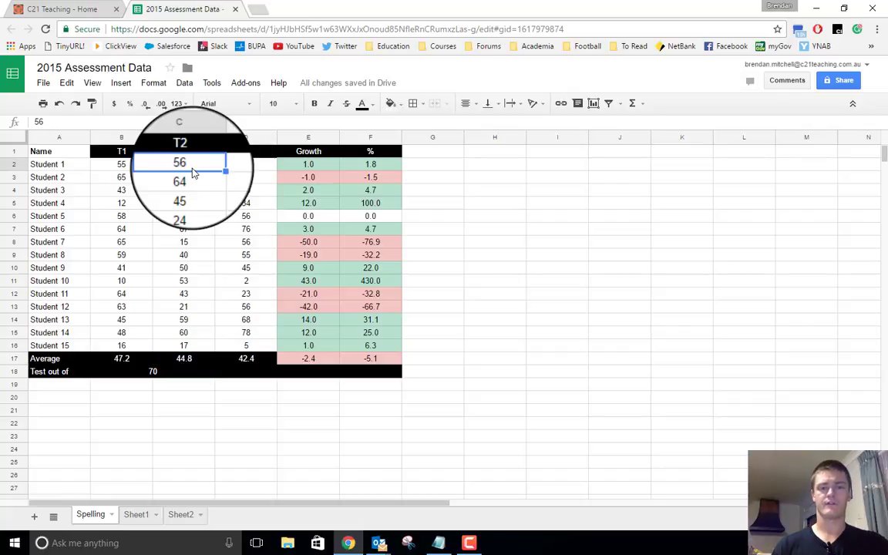
key("ctrl+shift+Down")
key("shift+Up")
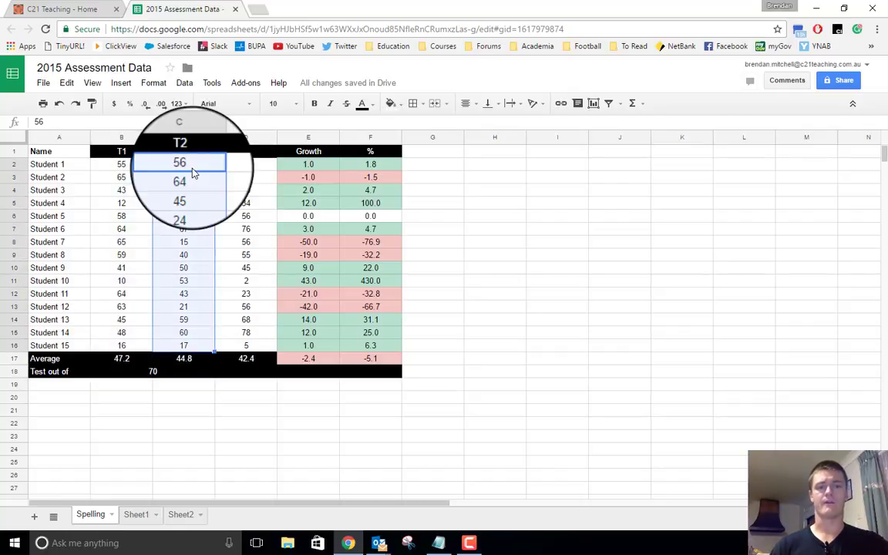
left_click(245, 358)
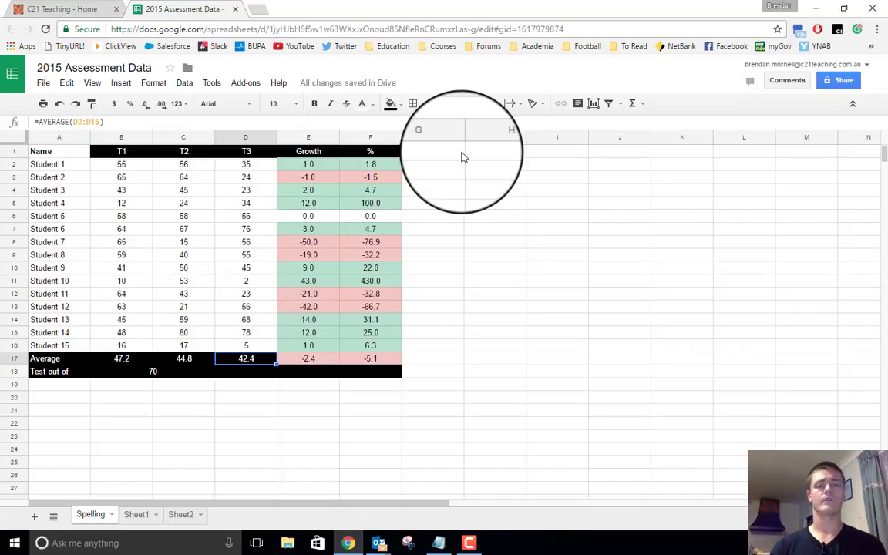
left_click(322, 168)
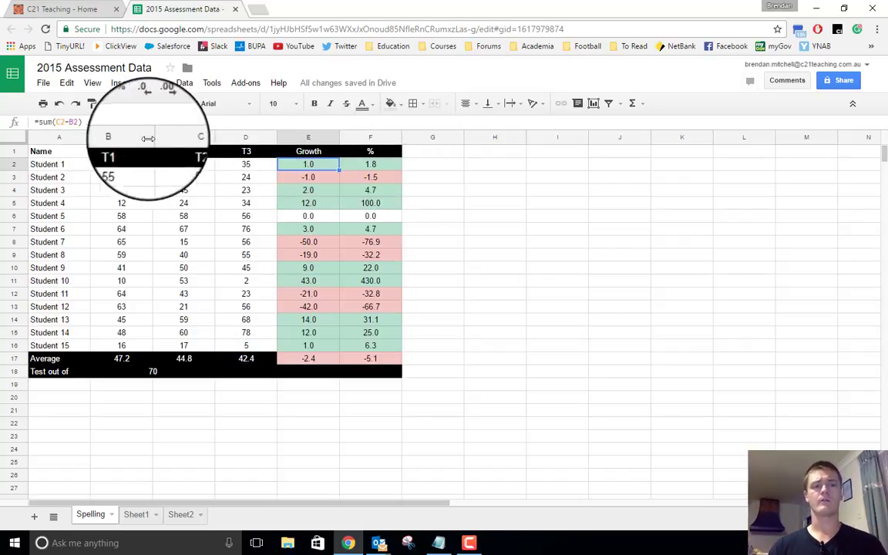
left_click(70, 121)
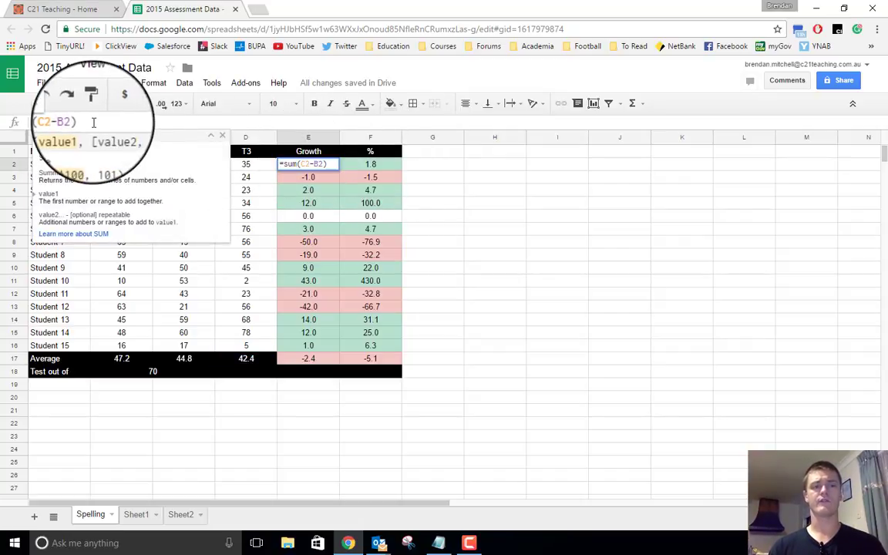
key("Return")
key("Up")
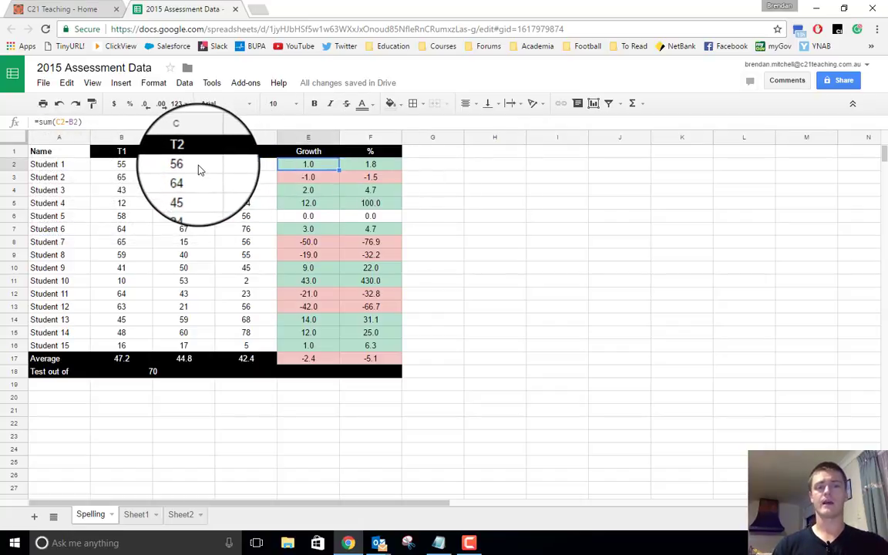
left_click(131, 168)
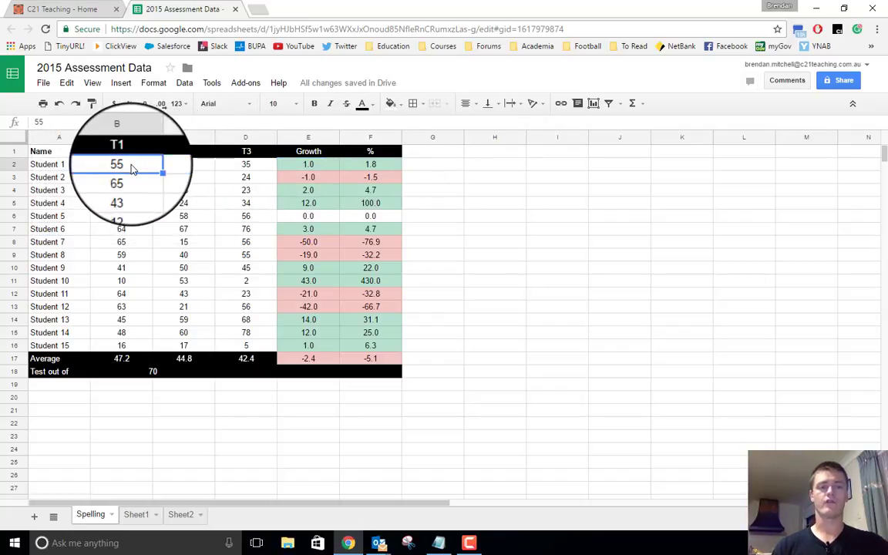
left_click(317, 166)
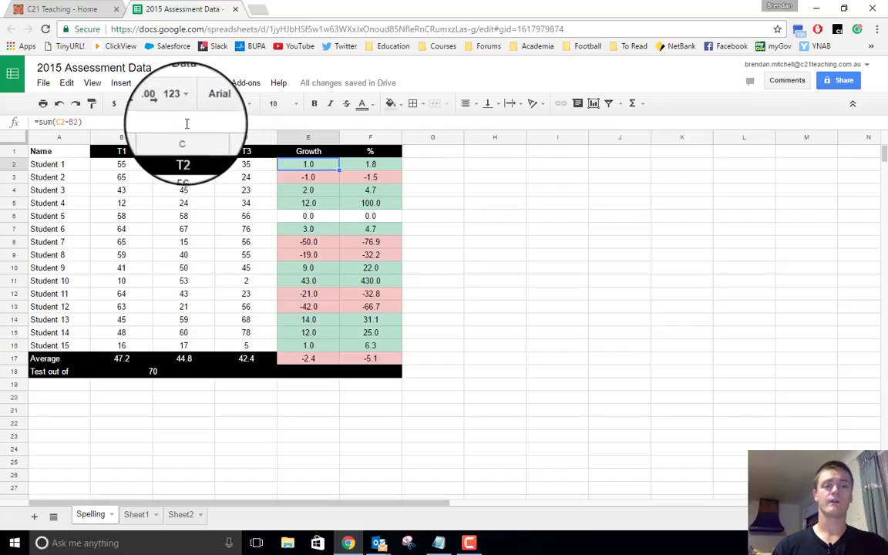
Change Student 1's Growth formula to =sum(D2-B2), giving -20.0 and -36.4 percent
key("Return")
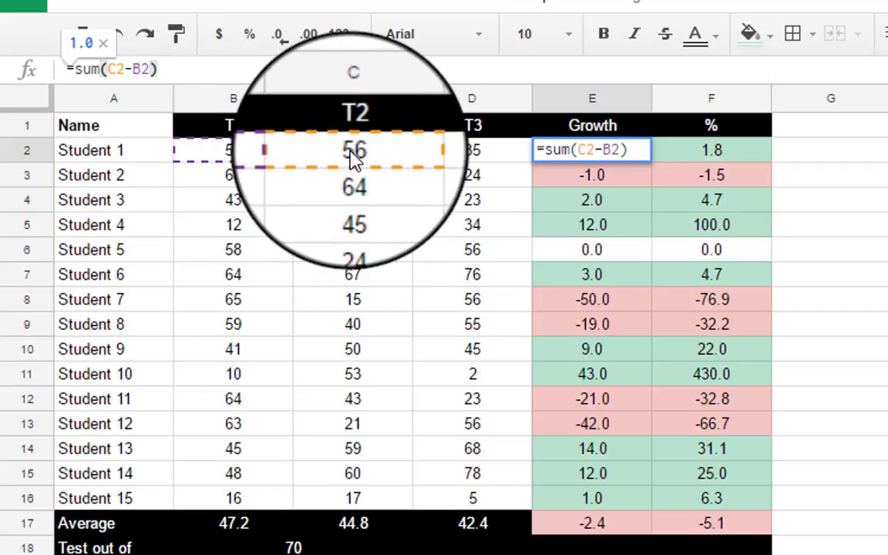
left_click(113, 70)
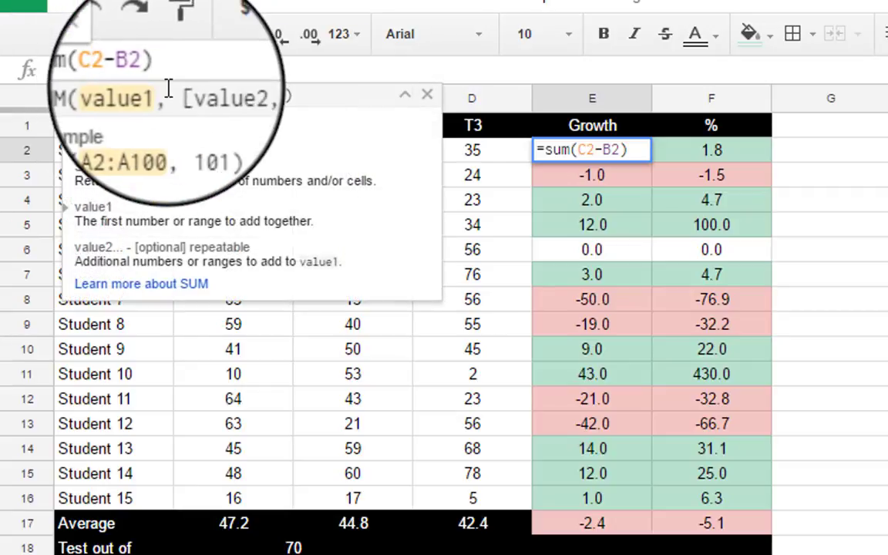
key("BackSpace")
type("D")
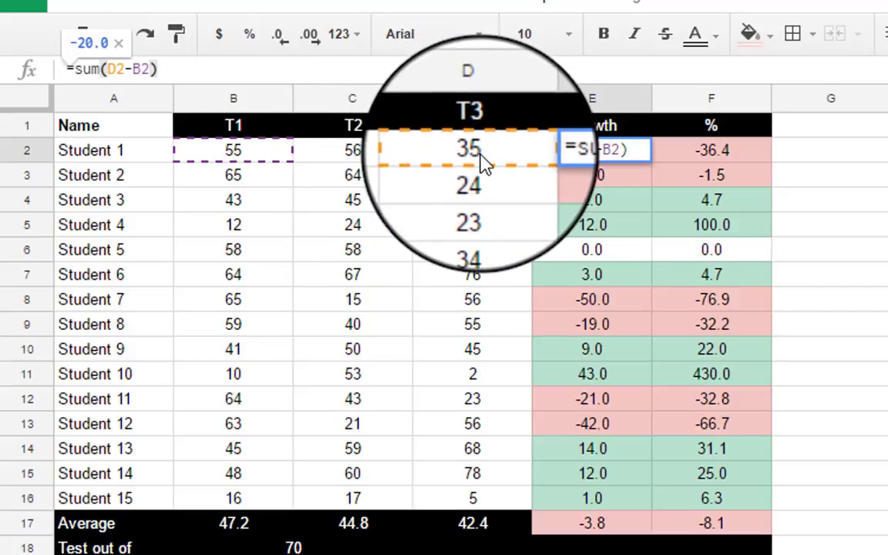
key("Return")
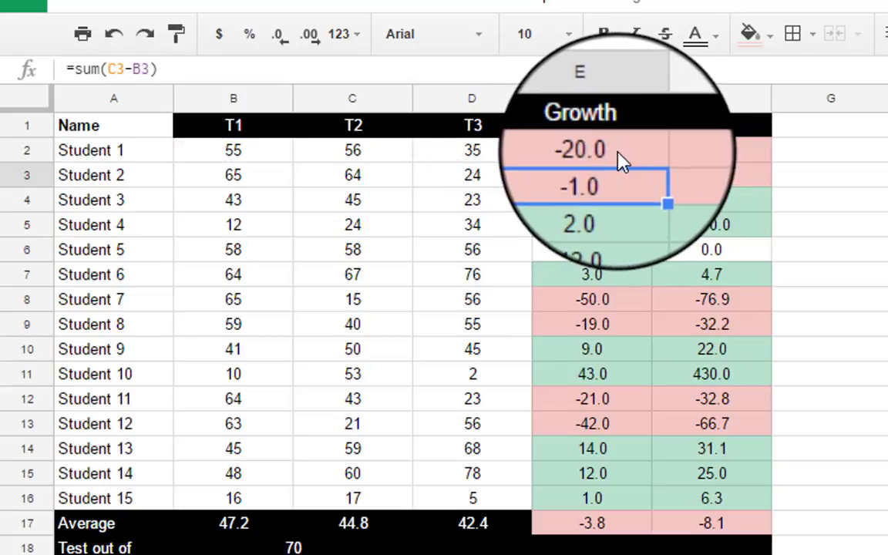
key("Up")
key("Left")
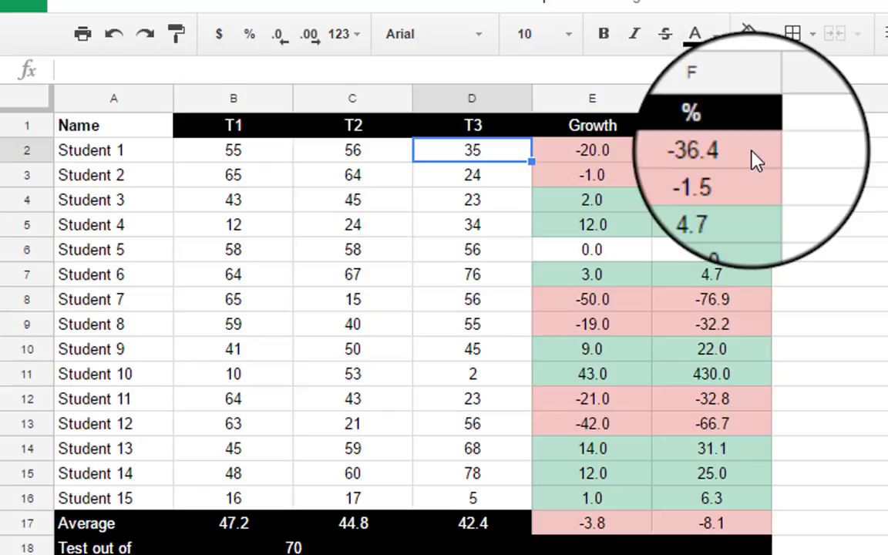
left_click(753, 152)
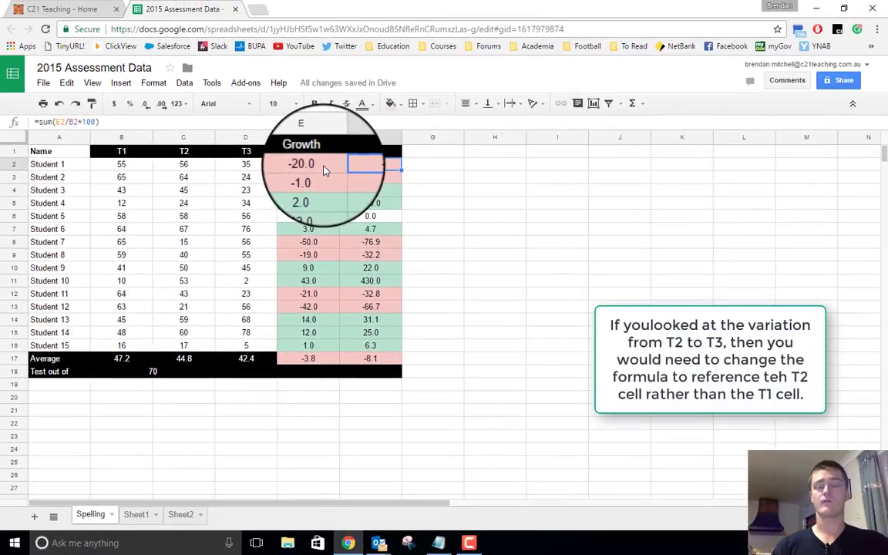
Fill the T3-minus-T1 growth formula down to Student 15 and into the Average row
left_click(324, 168)
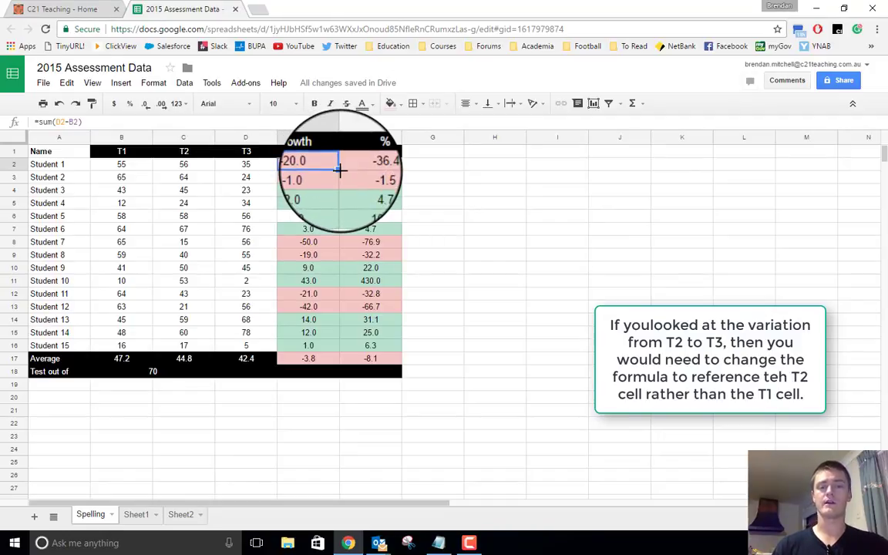
left_click_drag(346, 284, 333, 342)
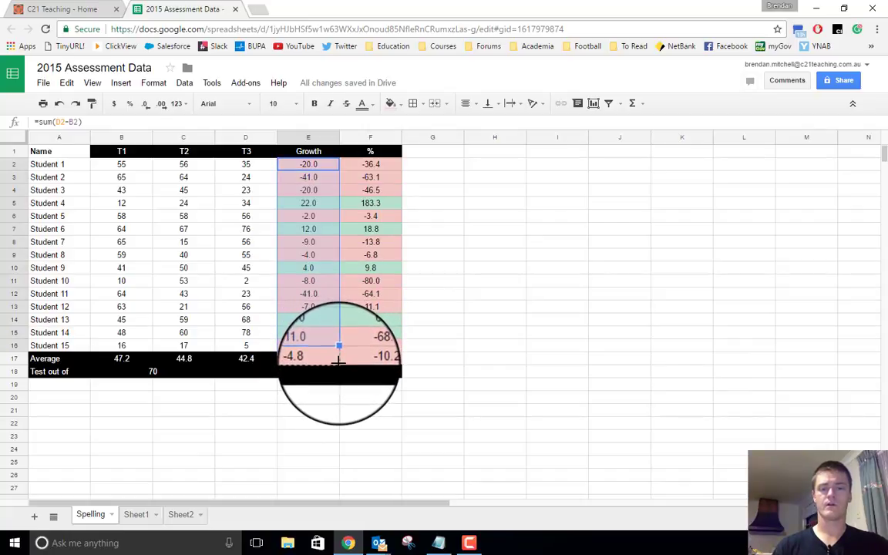
left_click_drag(340, 353, 338, 364)
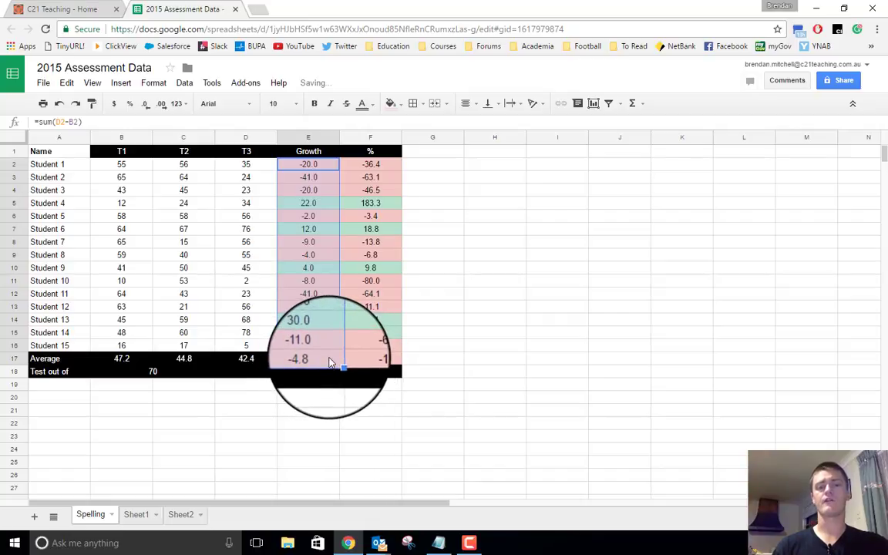
left_click(333, 362)
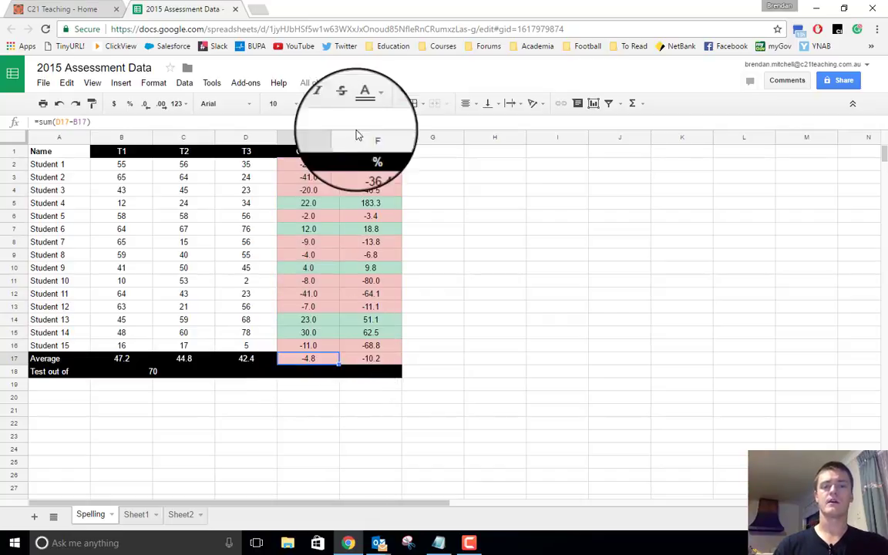
Check each student's =sum(D-B) growth formula down column E, e.g. Student 4 at 22.0
left_click(310, 165)
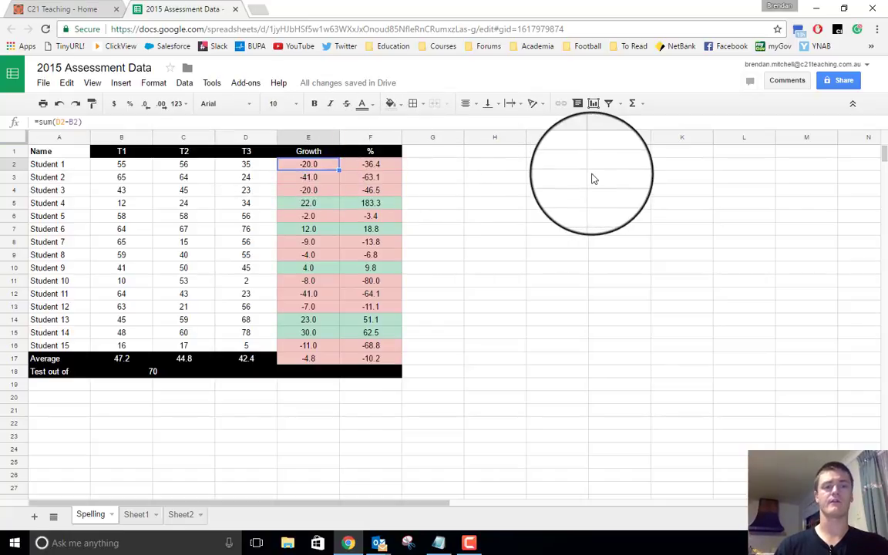
key("Down")
key("Down")
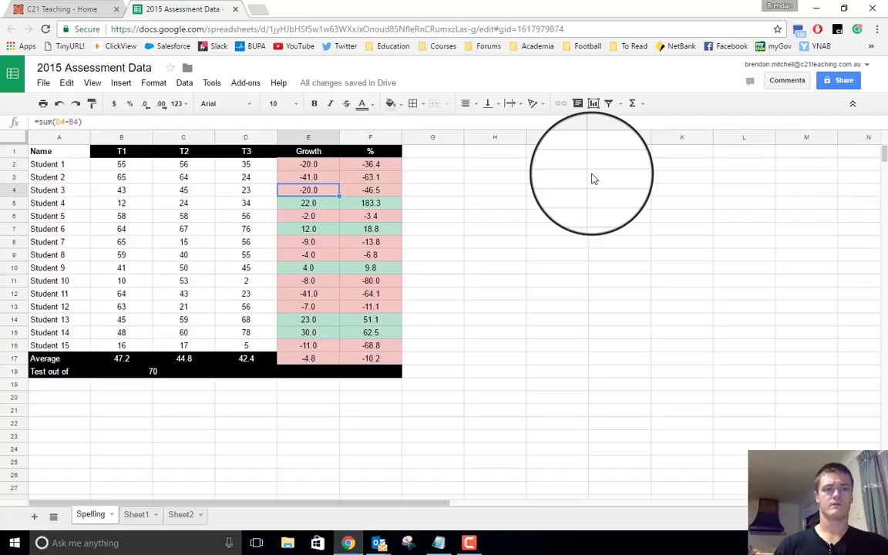
key("Down")
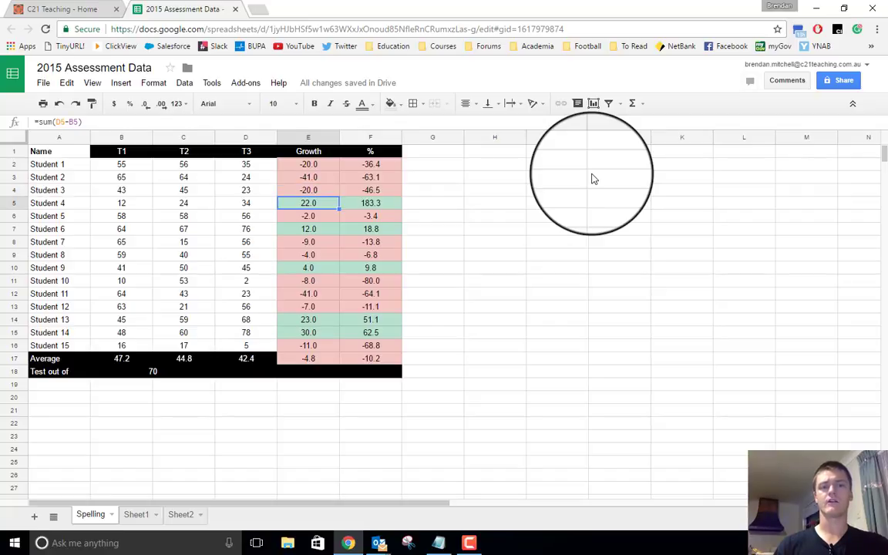
key("Down")
key("Down")
key("Down")
key("Down")
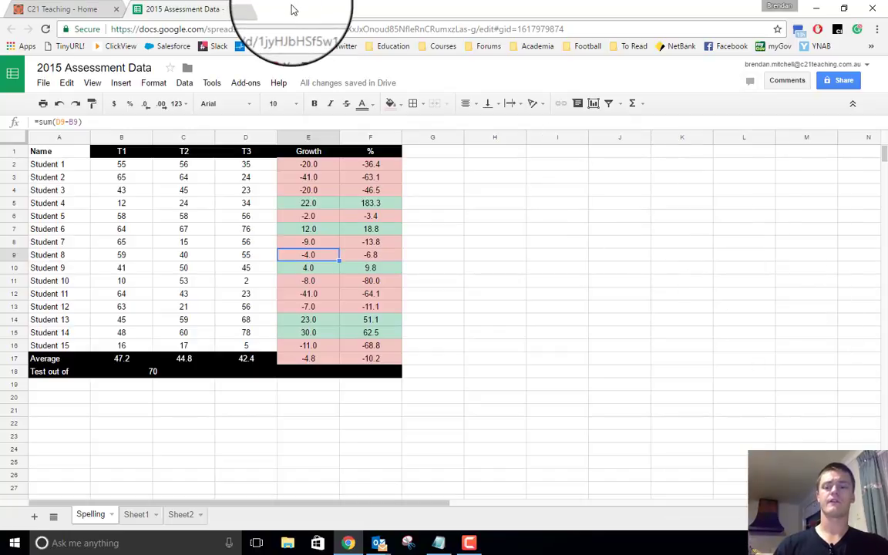
key("Down")
key("Down")
key("Down")
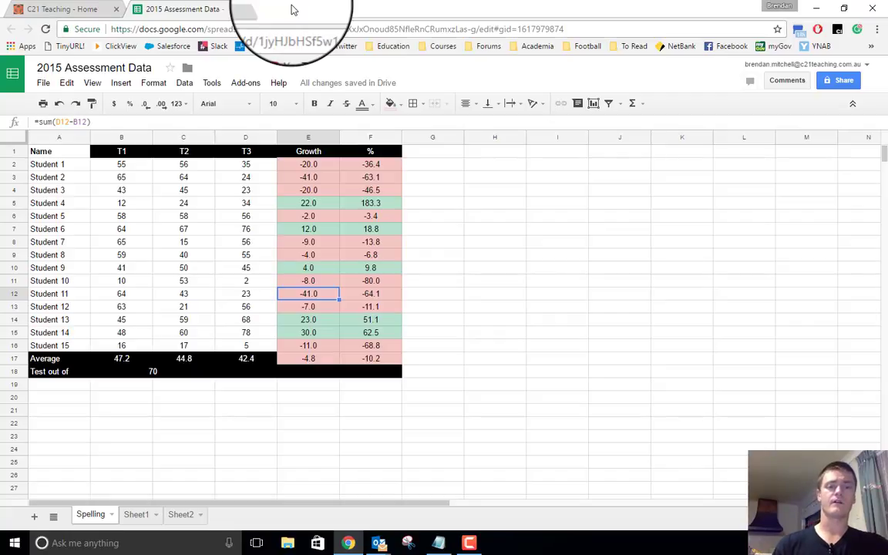
Head column G 'Total' and enter =sum(B2:C2) in G2 for Student 1
left_click(422, 155)
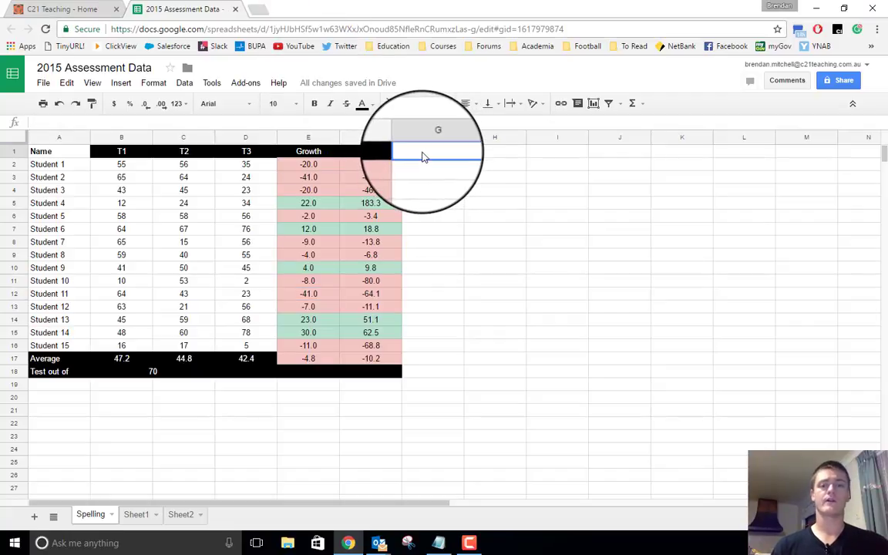
type("Total")
key("Return")
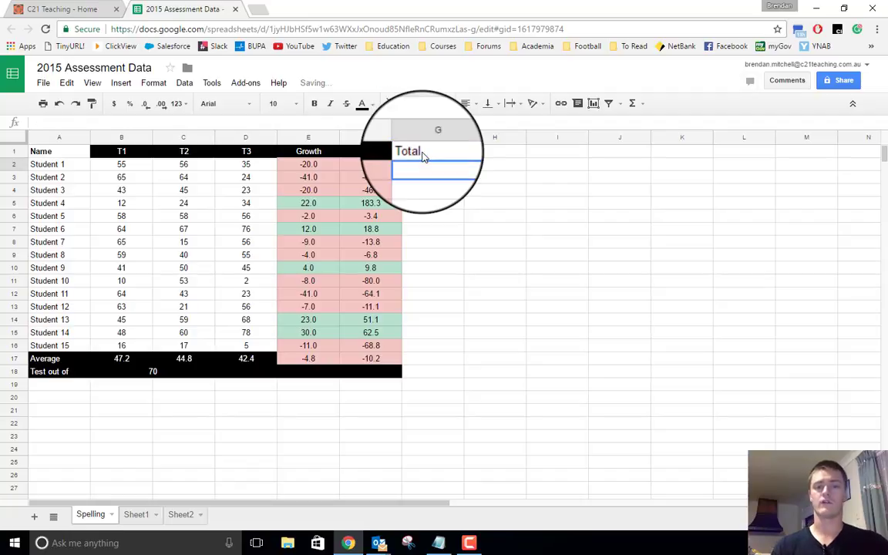
type("=sum")
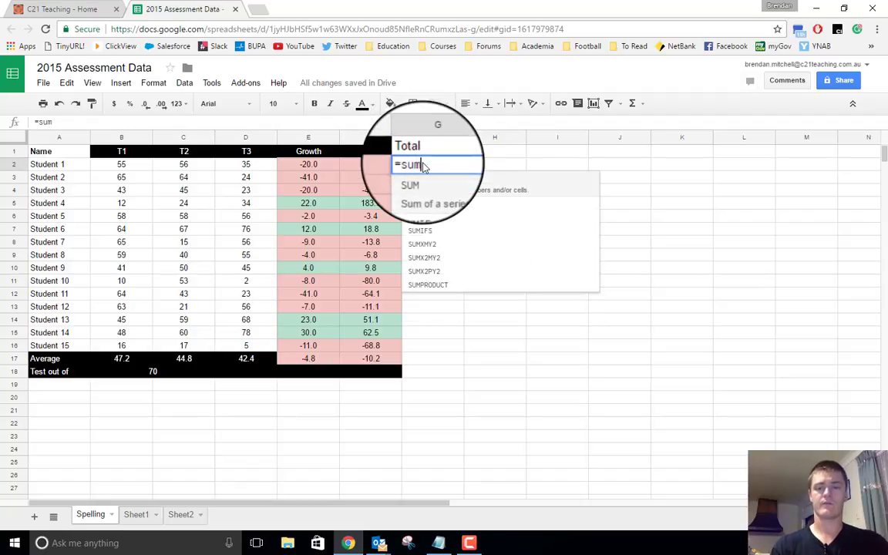
type("(")
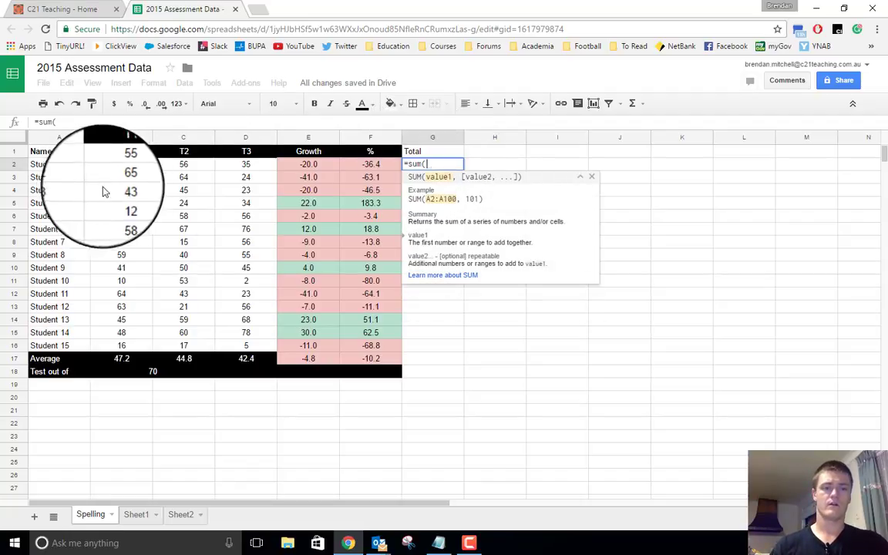
left_click(121, 164)
left_click_drag(121, 164, 178, 173)
key("Return")
key("Up")
Fill the Total formula down to Student 15 in G16
left_click_drag(463, 169, 461, 289)
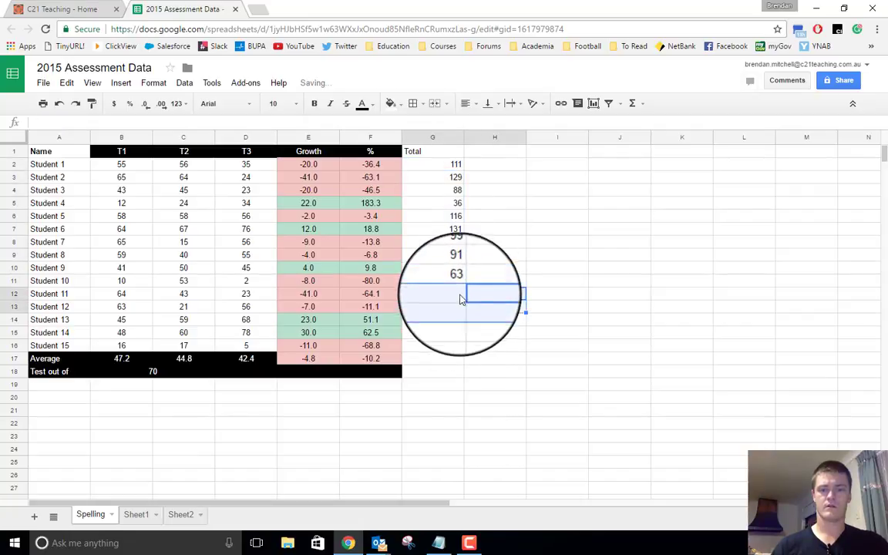
left_click(458, 283)
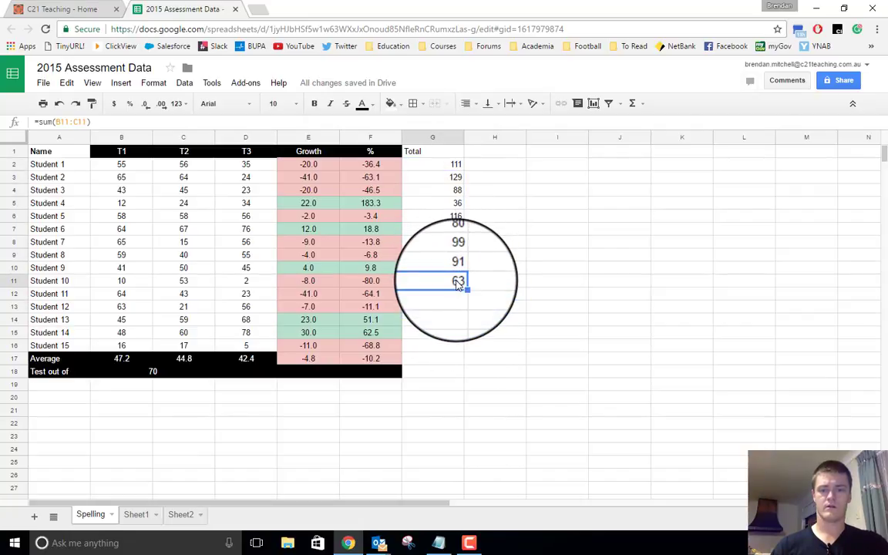
left_click_drag(460, 350, 452, 351)
Enter =AVERAGE(G2:G16) in G17, showing a Total average of 92
left_click(447, 361)
type("=avg")
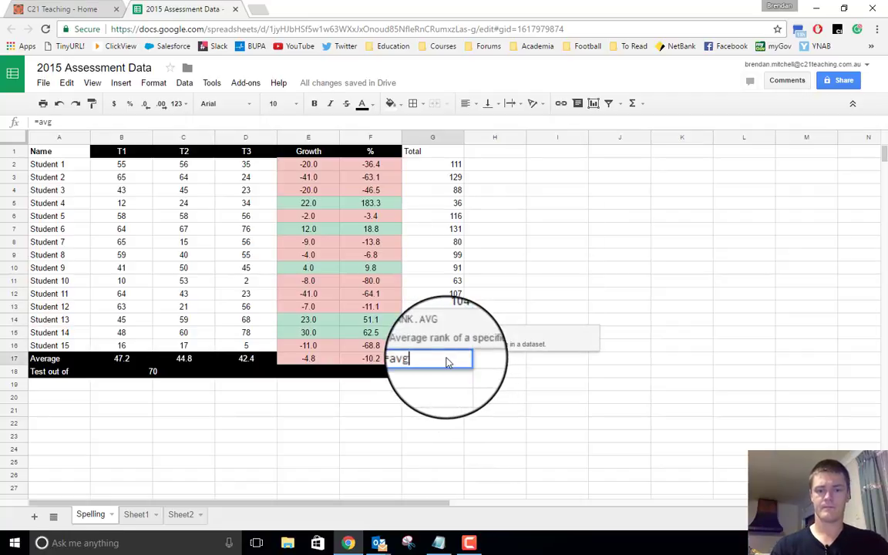
key("BackSpace")
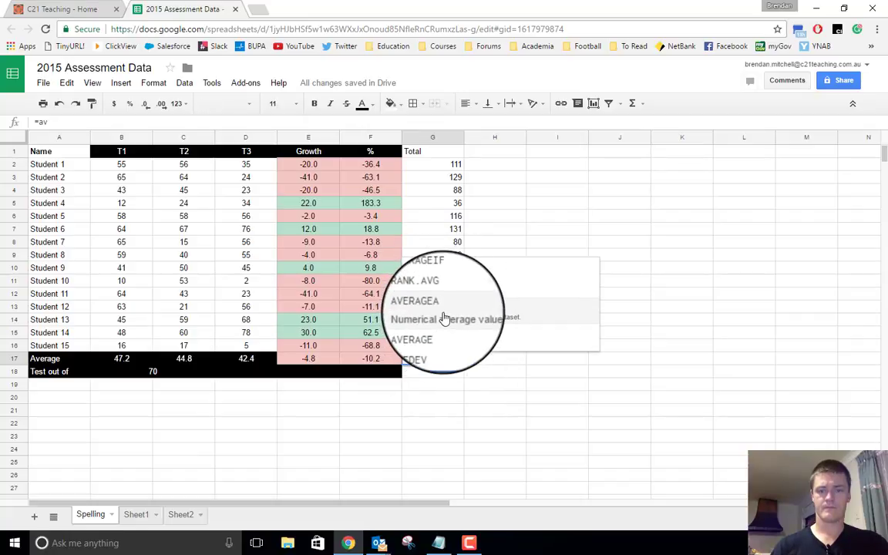
left_click(459, 326)
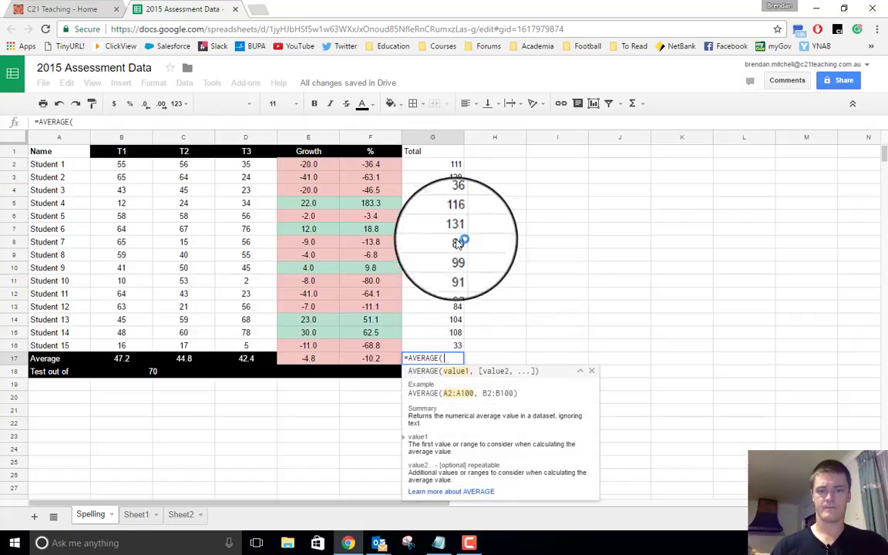
left_click(447, 167)
left_click_drag(446, 166, 442, 355)
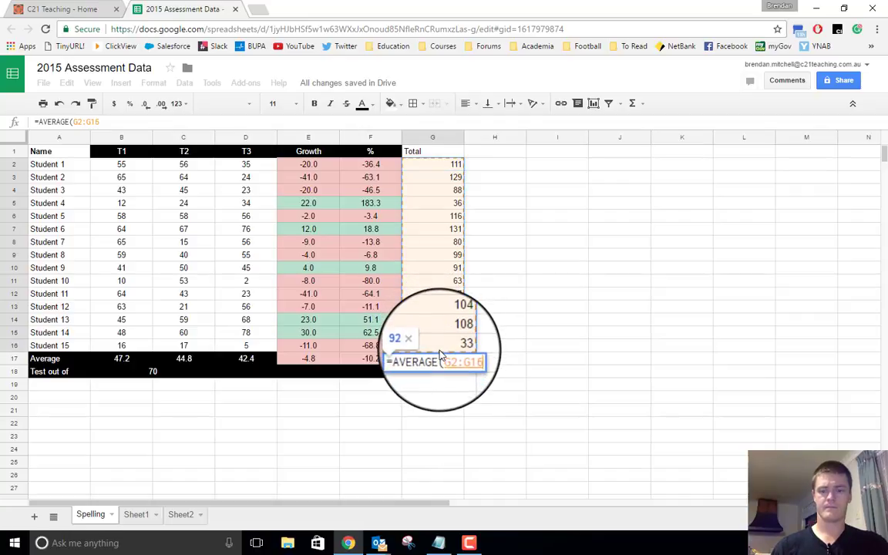
key("Return")
left_click(439, 354)
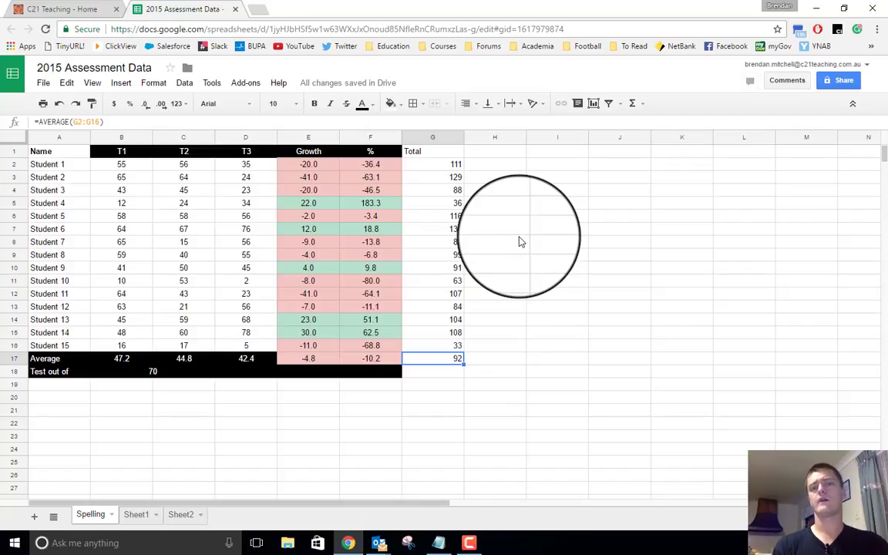
Edit G2 to =sum(B2:D2) so Student 1's Total becomes 146
left_click(441, 166)
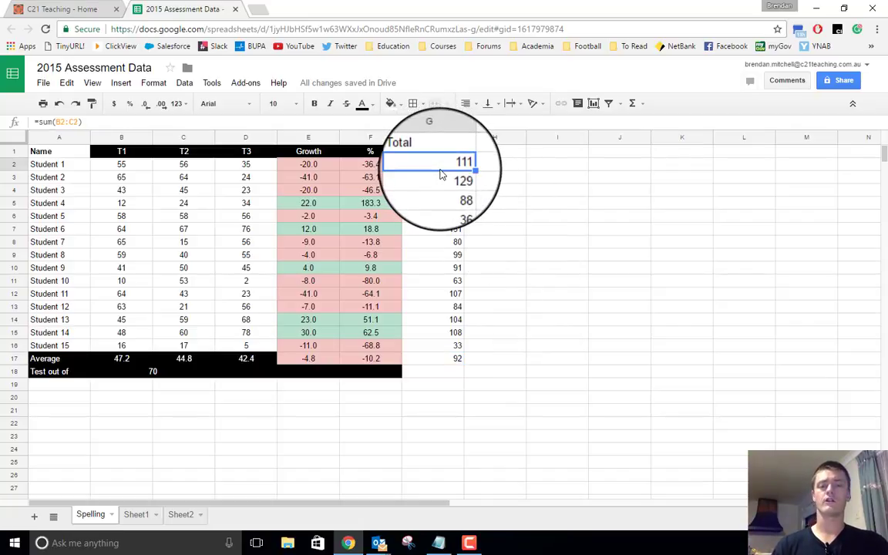
left_click(235, 121)
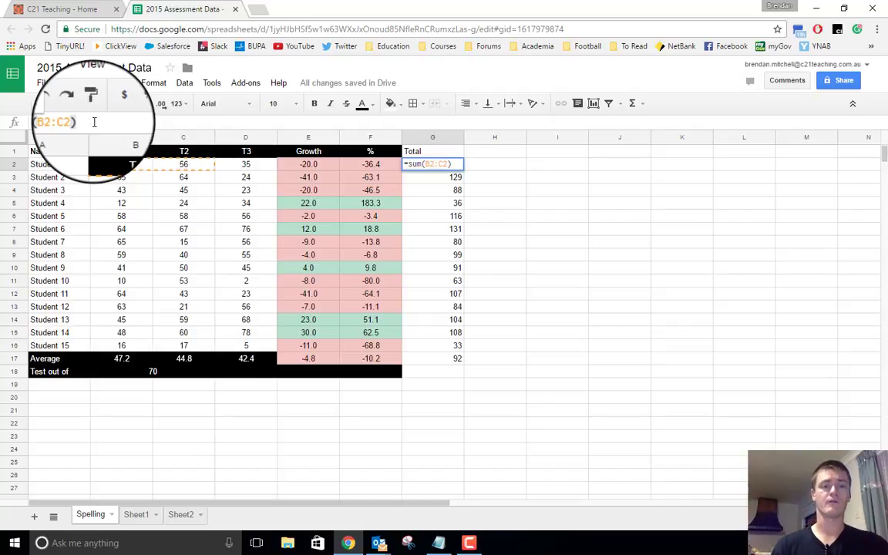
key("Left")
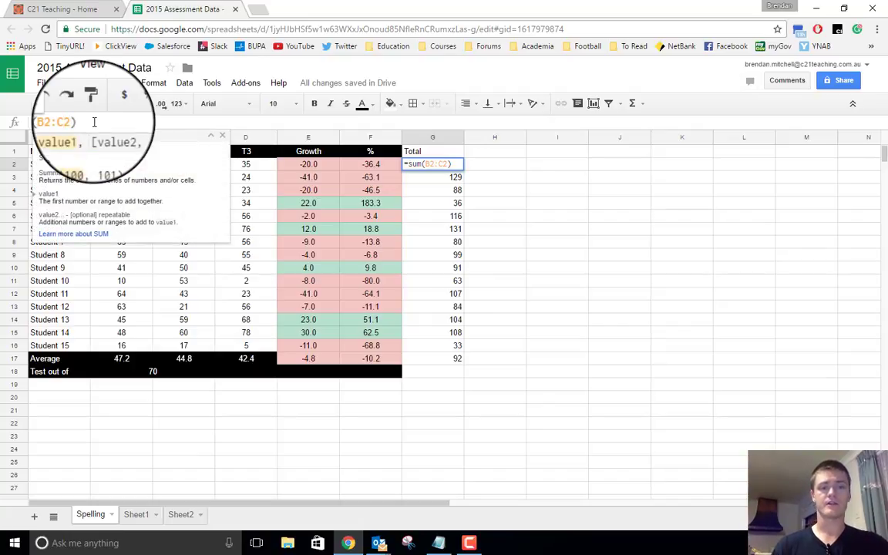
key("BackSpace")
key("BackSpace")
type("D2")
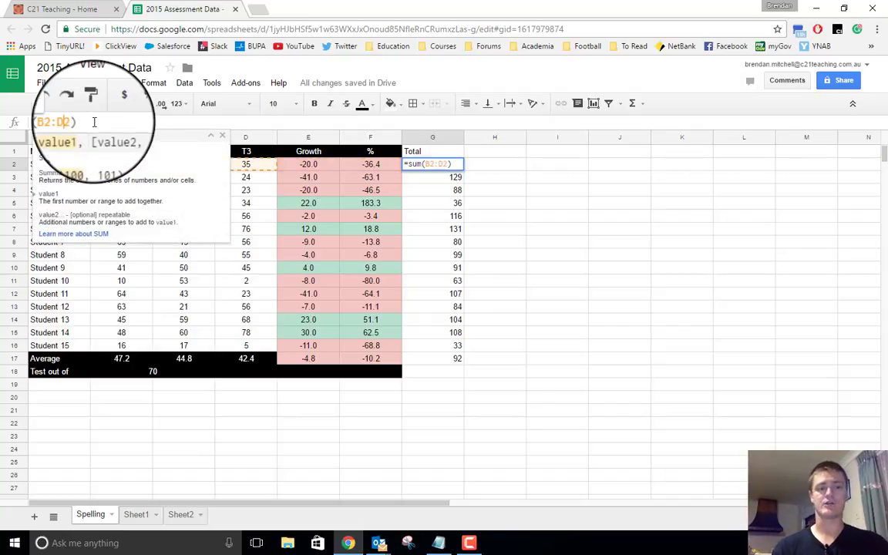
key("Return")
key("Up")
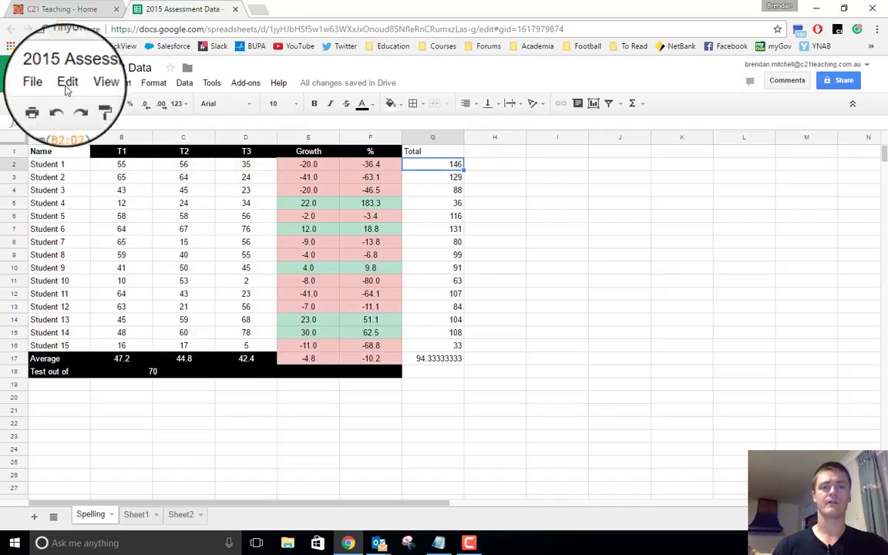
left_click(85, 122)
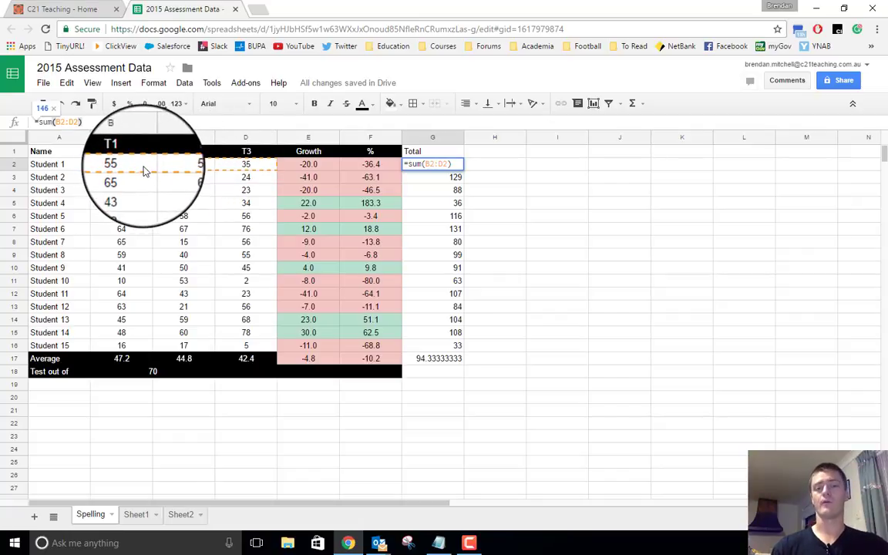
key("Return")
left_click(460, 168)
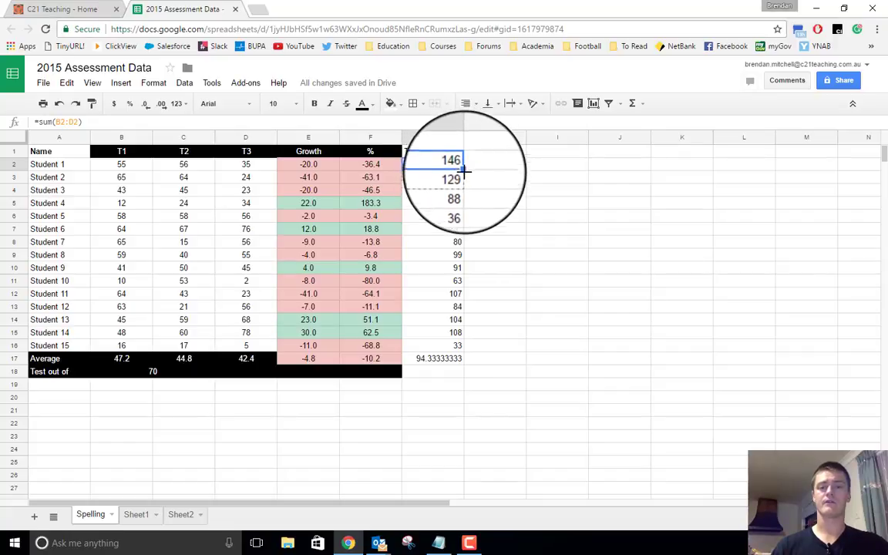
Fill the T1–T3 Total formula down to G16, e.g. Student 15 at 38, averaging 134.4
double_click(463, 168)
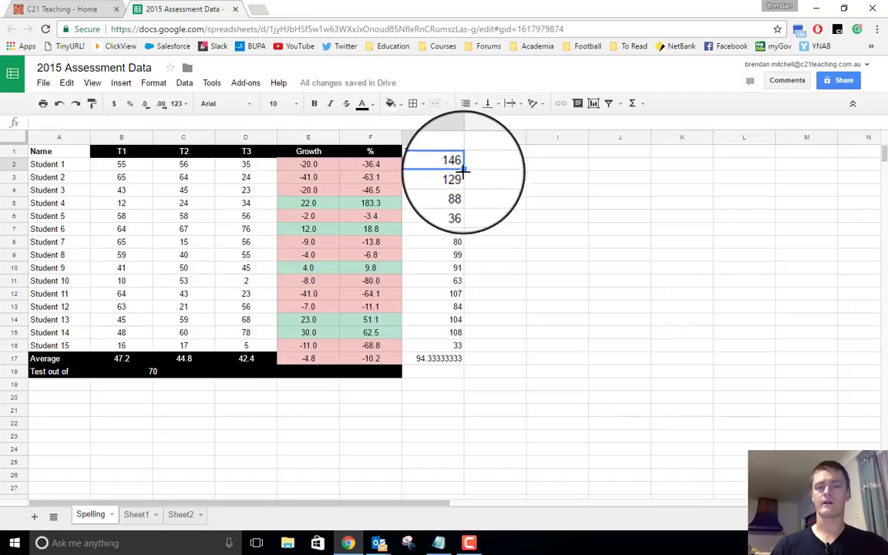
left_click_drag(465, 354, 460, 351)
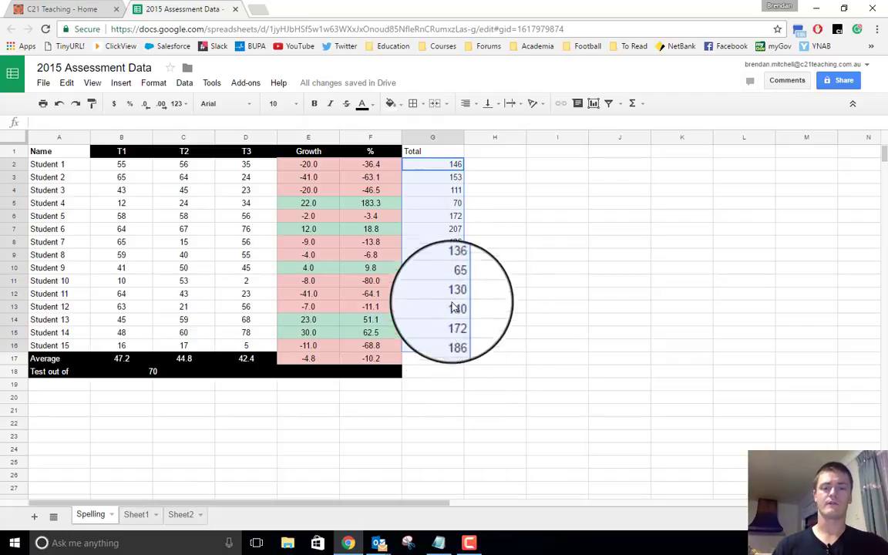
left_click(433, 347)
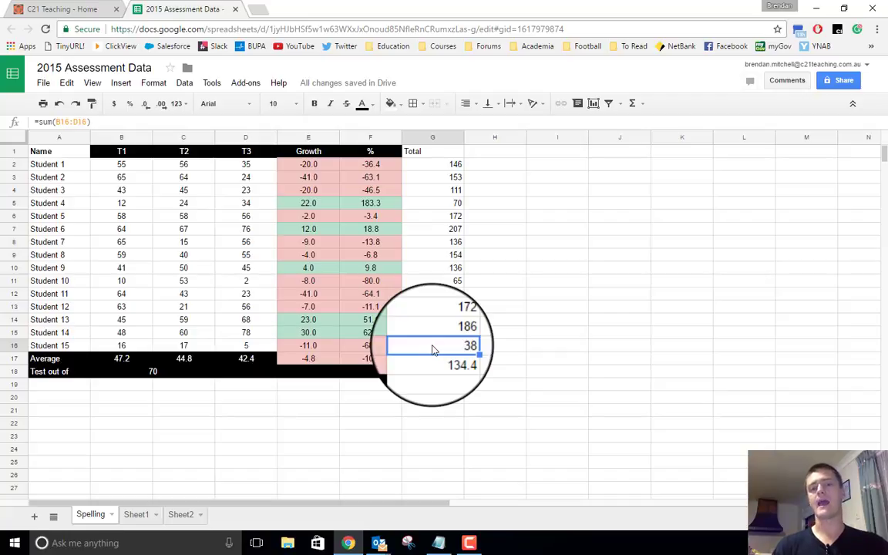
Give column H the heading 'Average' in H1
left_click(496, 154)
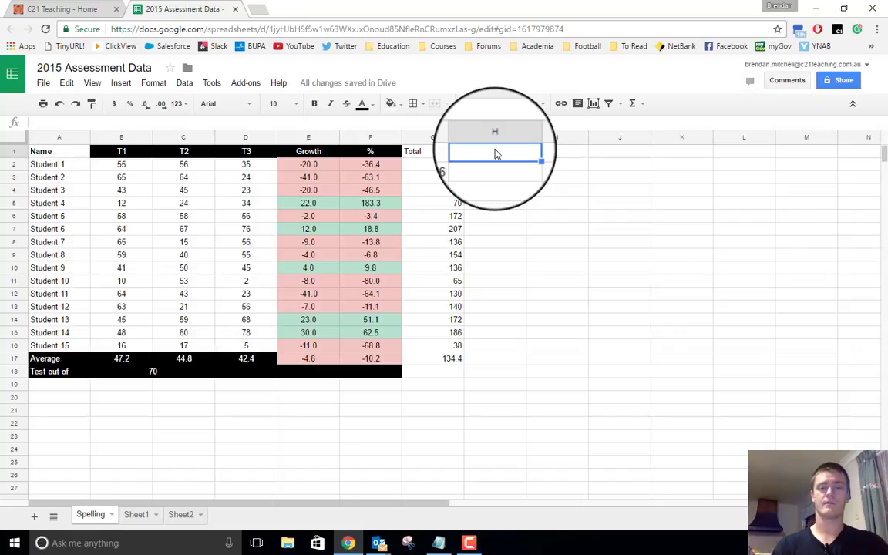
type("Average")
key("Return")
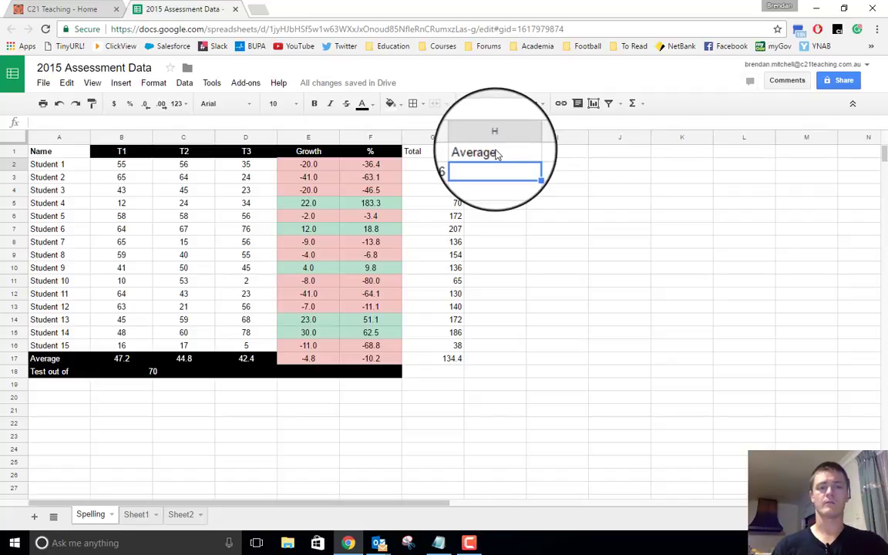
Enter =AVERAGE(B2:D2) in H2, giving Student 1 48.66666667
type("=aver")
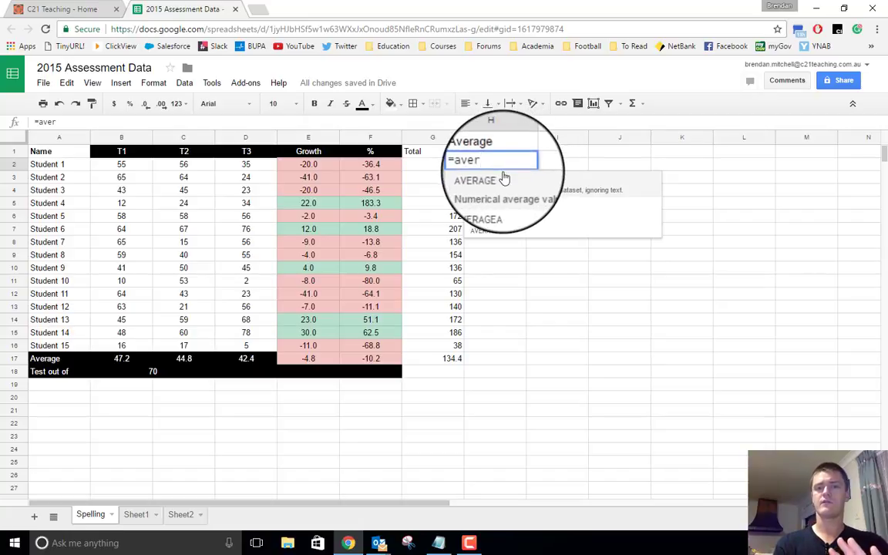
left_click(504, 180)
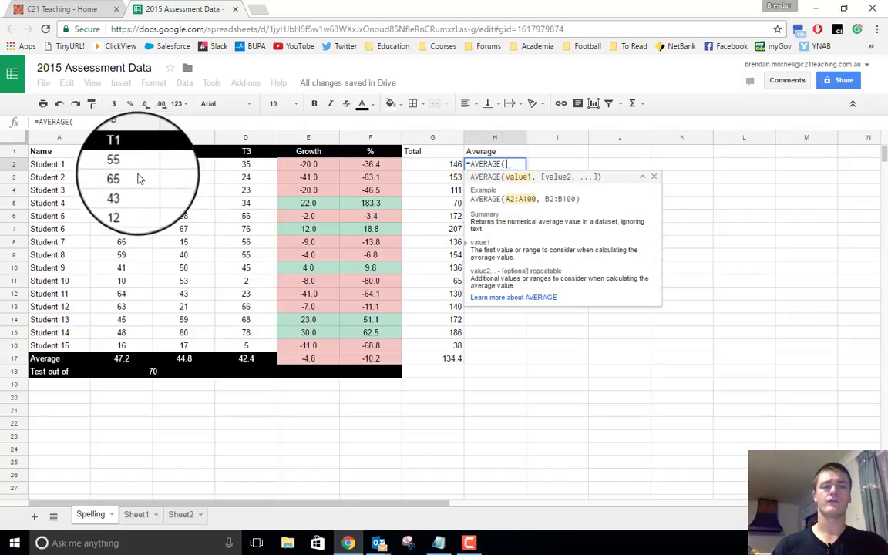
left_click_drag(132, 169, 257, 171)
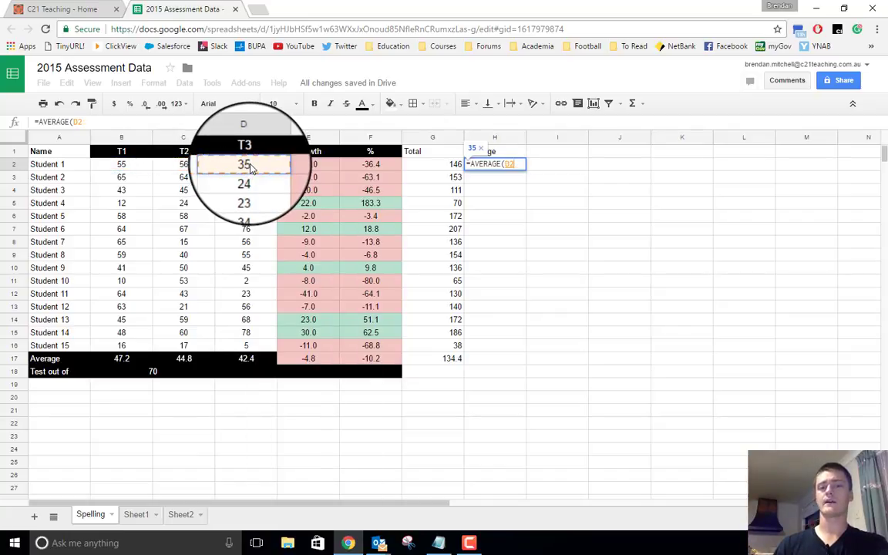
right_click(250, 168)
key("Escape")
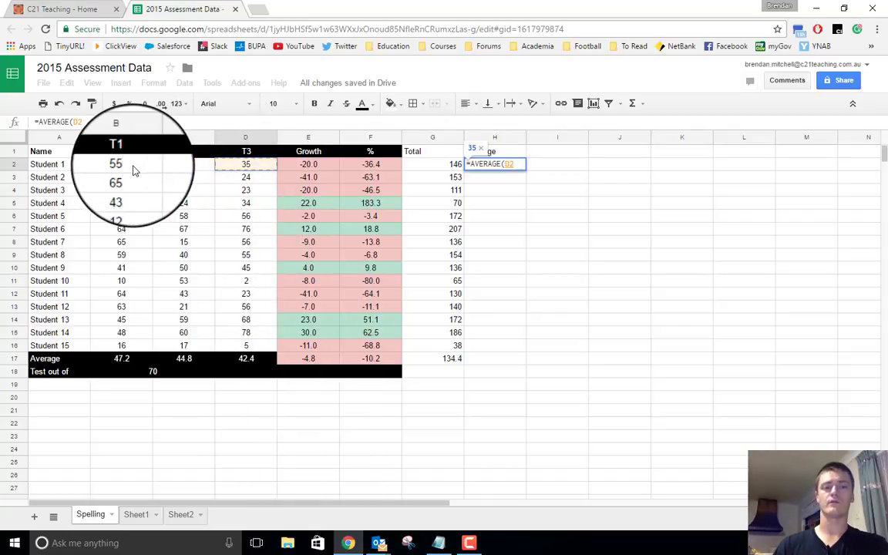
left_click_drag(123, 166, 235, 170)
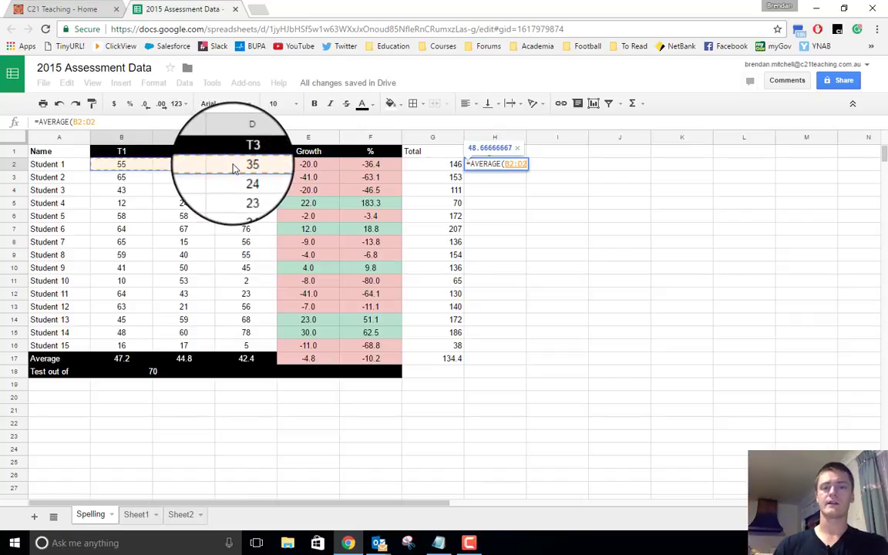
key("Return")
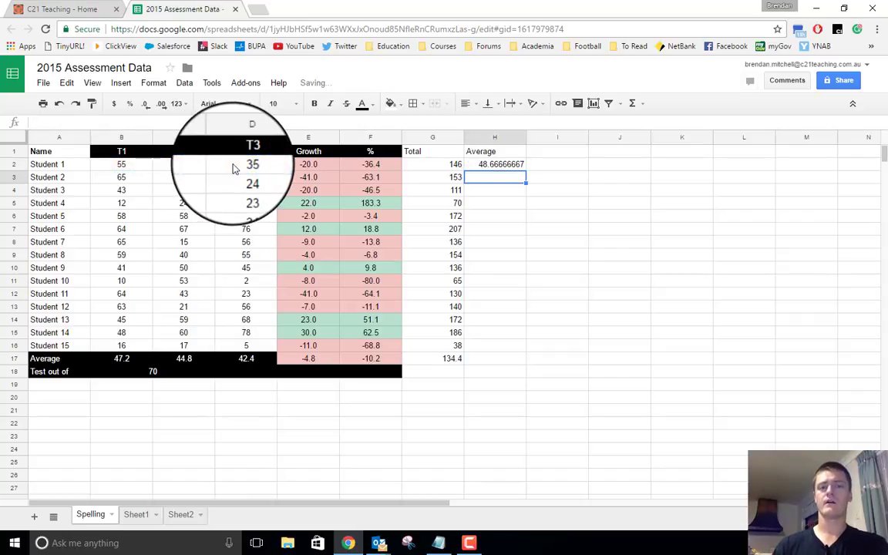
key("Up")
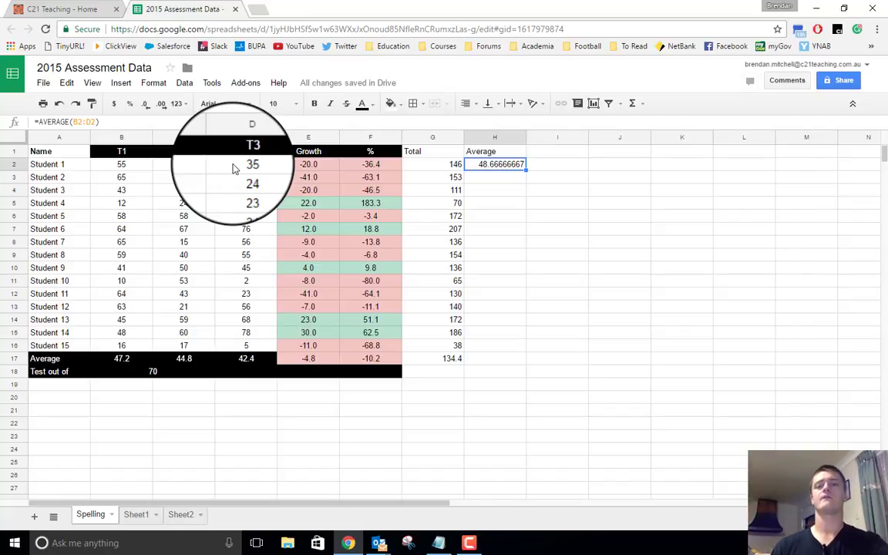
Fill the Average formula down to H17 and show it to one decimal, e.g. 48.7
left_click_drag(526, 171, 518, 357)
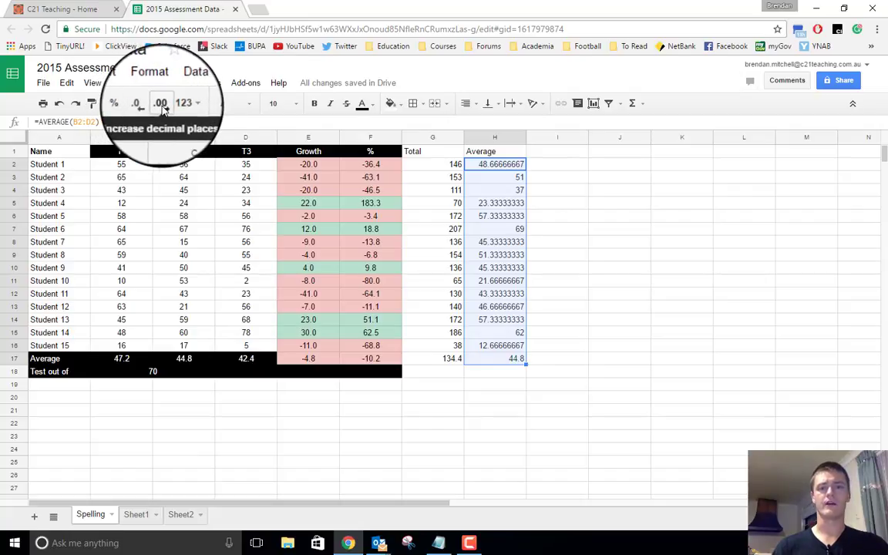
left_click(151, 108)
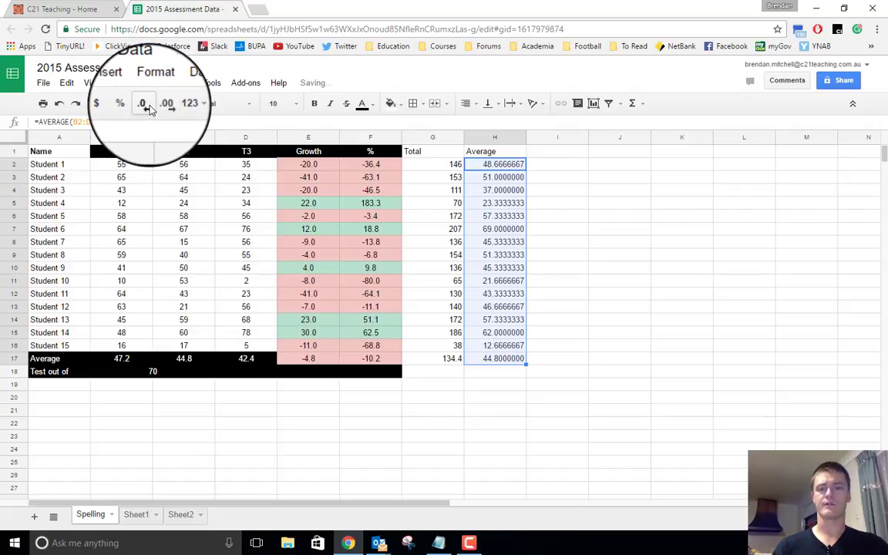
left_click(151, 109)
left_click(151, 108)
left_click(151, 109)
left_click(151, 109)
left_click(151, 109)
left_click(152, 108)
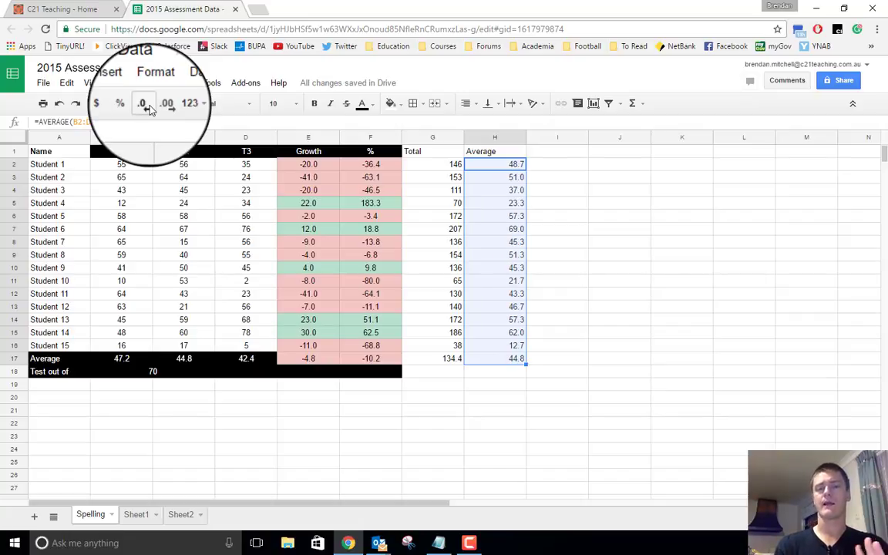
Close the assessment spreadsheet tab with Ctrl+W
key("ctrl+w")
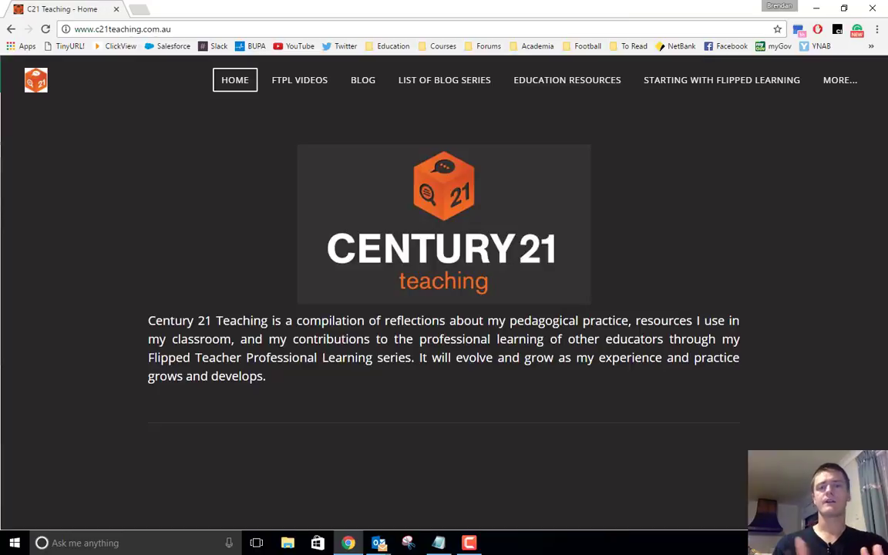